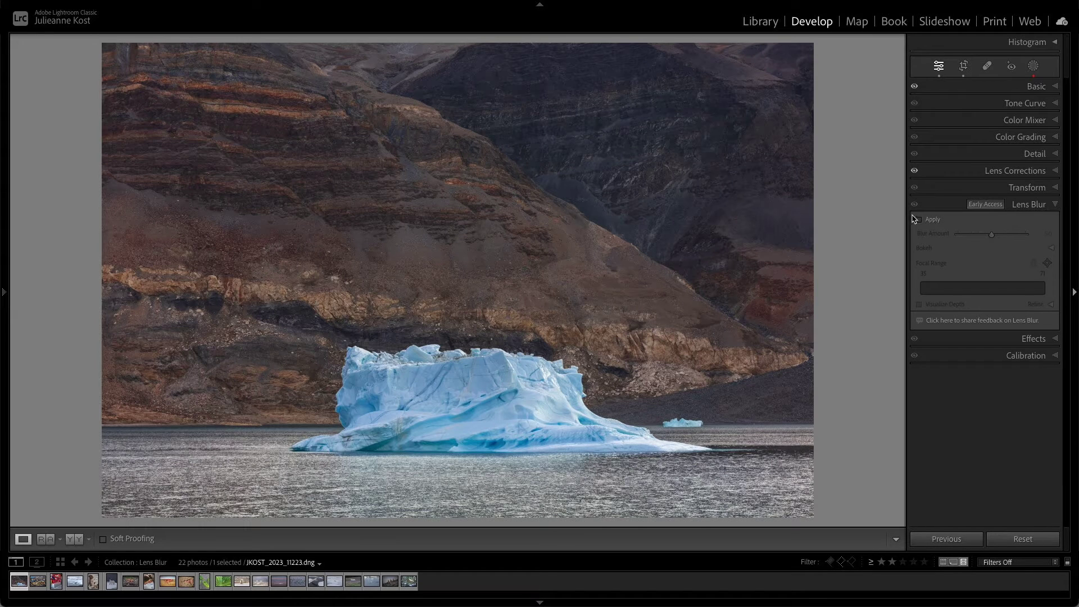
Apply iceberg Lens Blur at amount 95 with the second bokeh shape and boost 100.
click(919, 220)
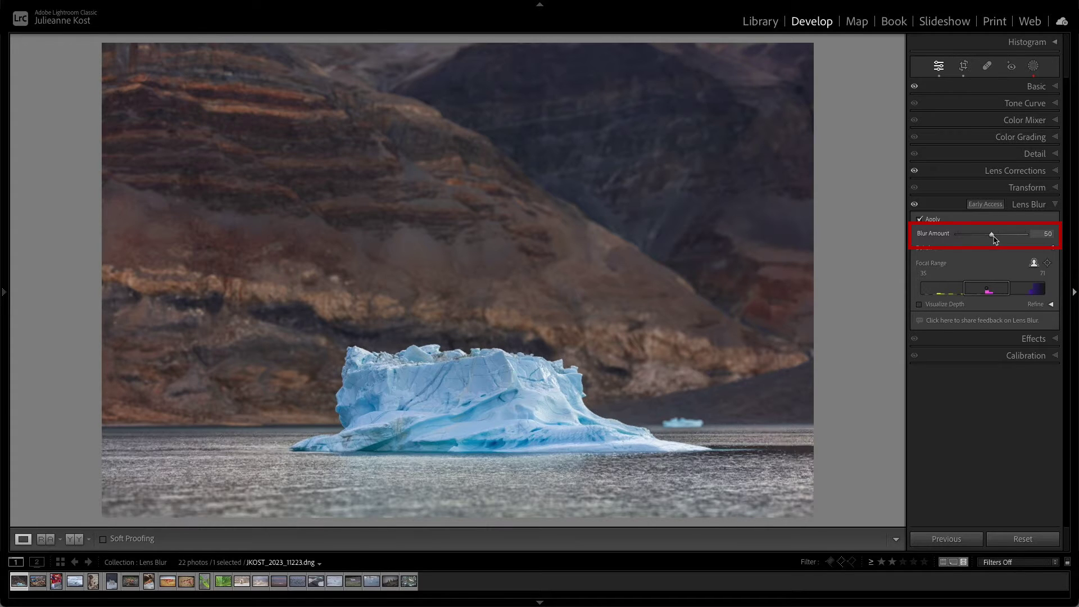
mouse_move(993, 239)
mouse_down()
mouse_move(977, 240)
mouse_move(1022, 234)
mouse_up()
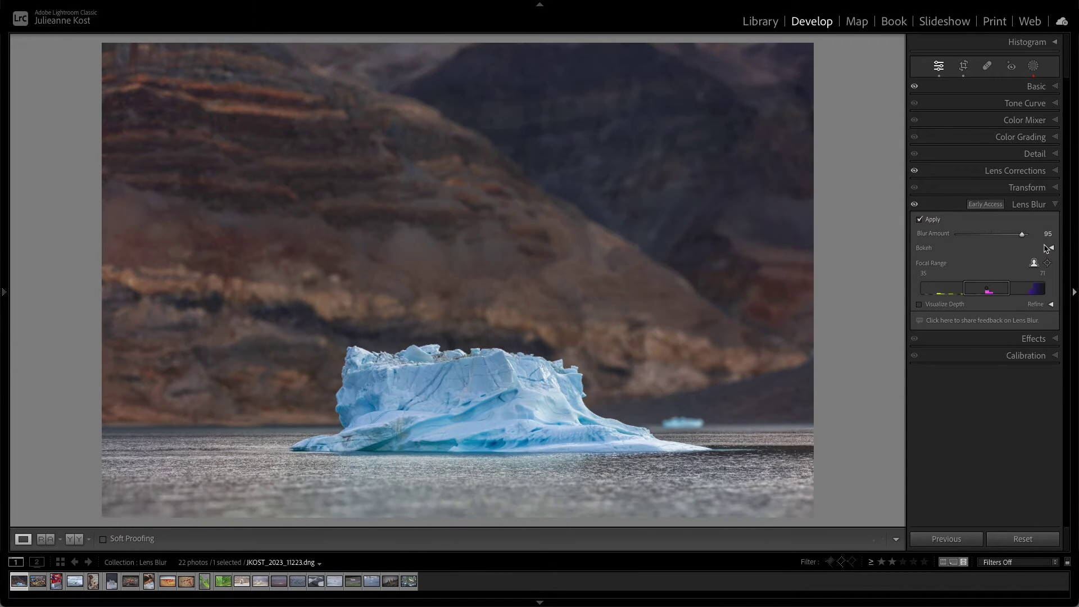
click(1051, 248)
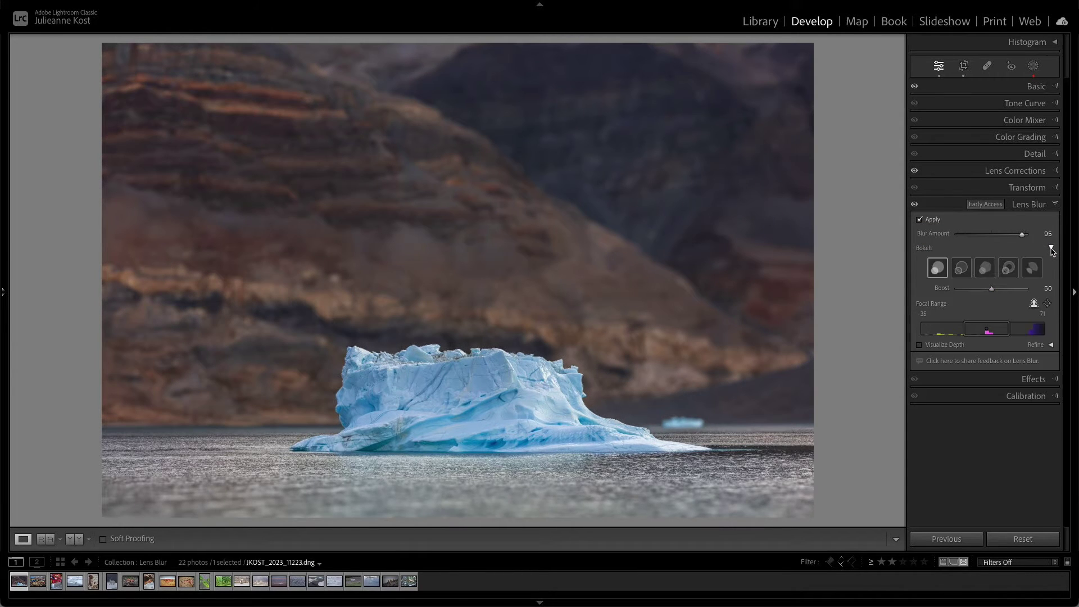
click(960, 268)
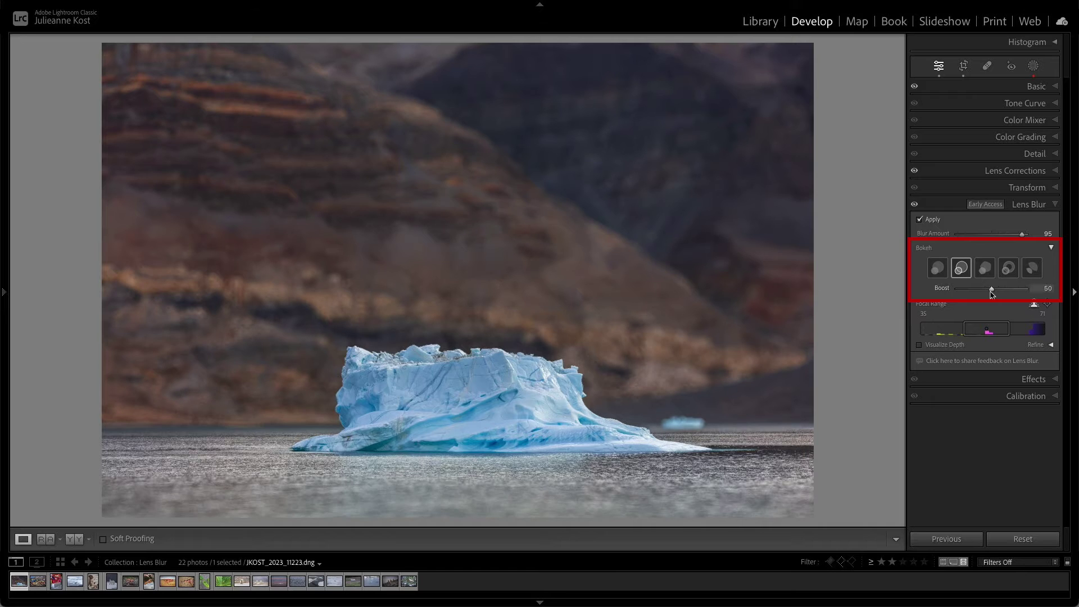
drag(993, 293, 1029, 294)
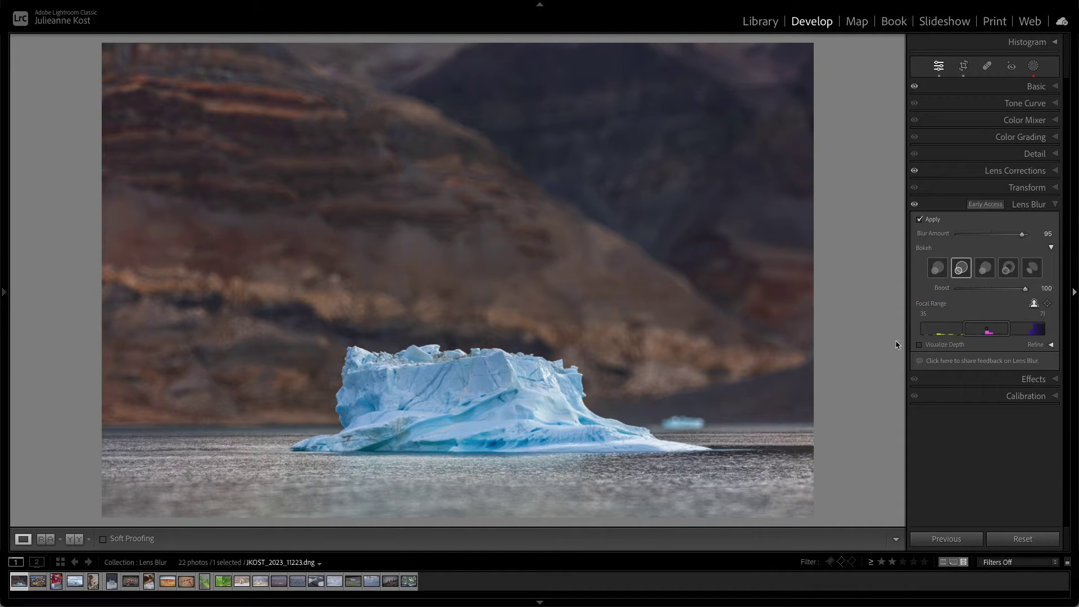
click(721, 403)
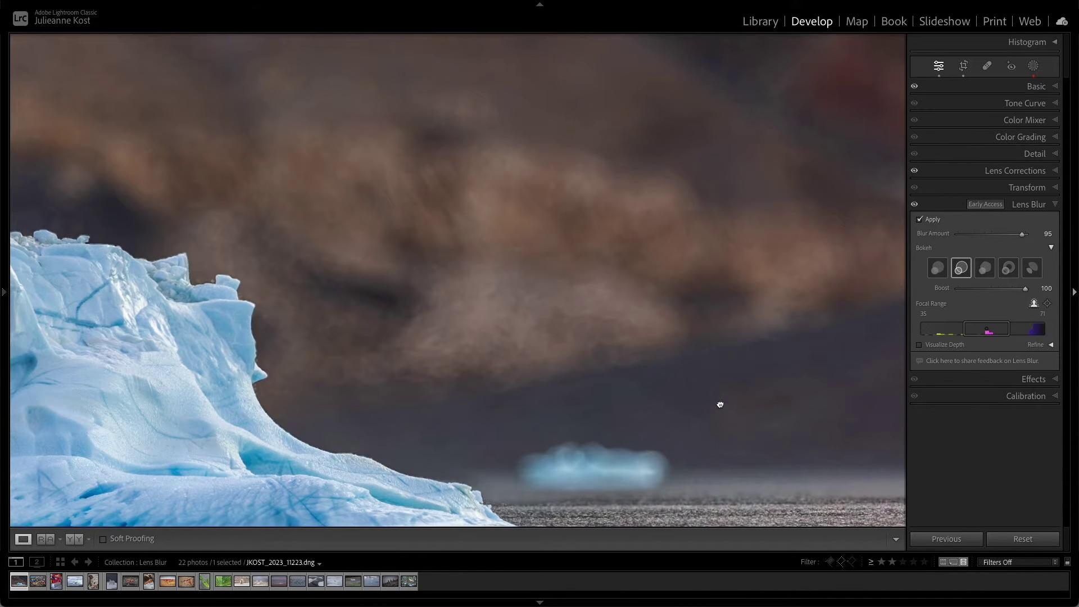
drag(720, 403, 690, 329)
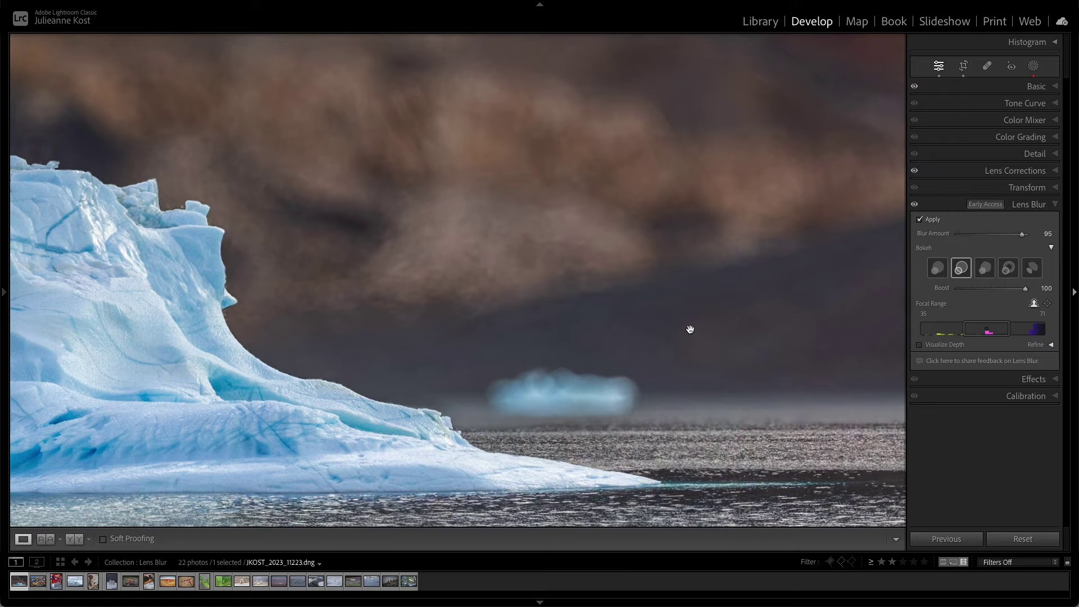
click(644, 226)
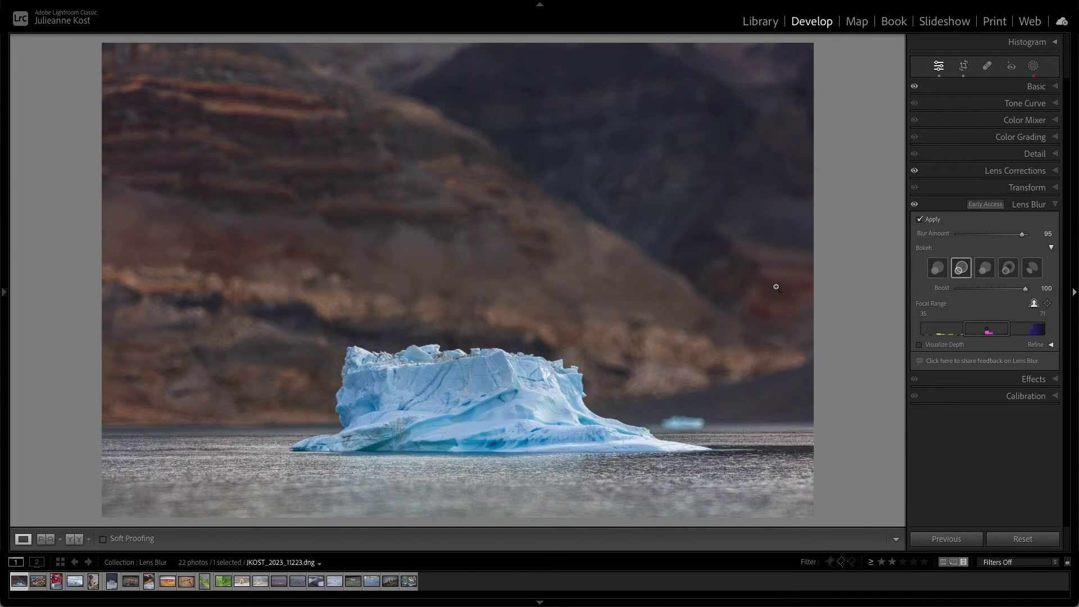
click(1047, 304)
click(784, 494)
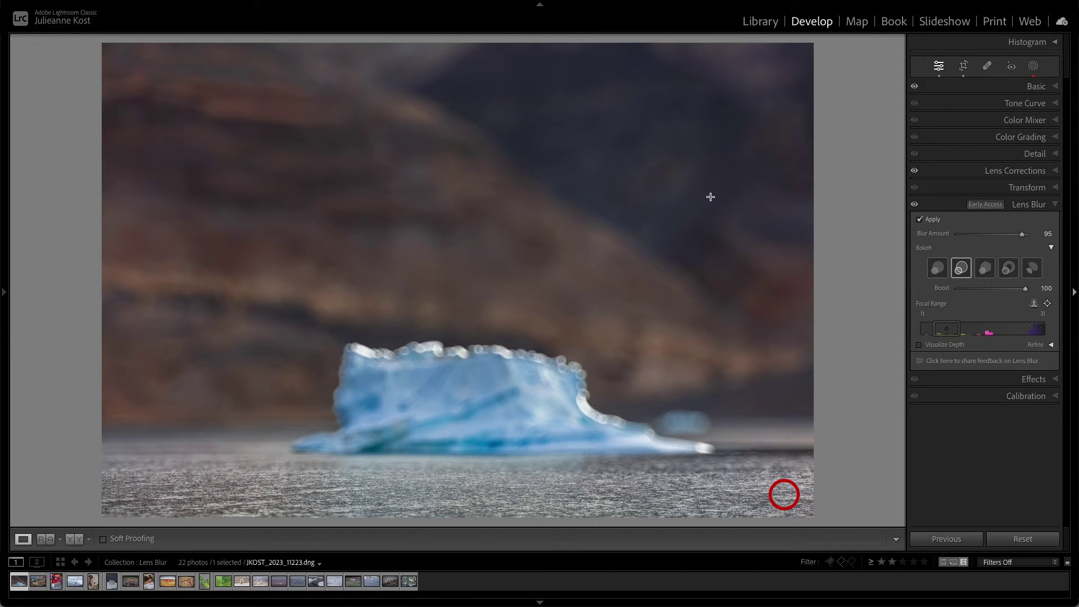
drag(706, 190, 609, 277)
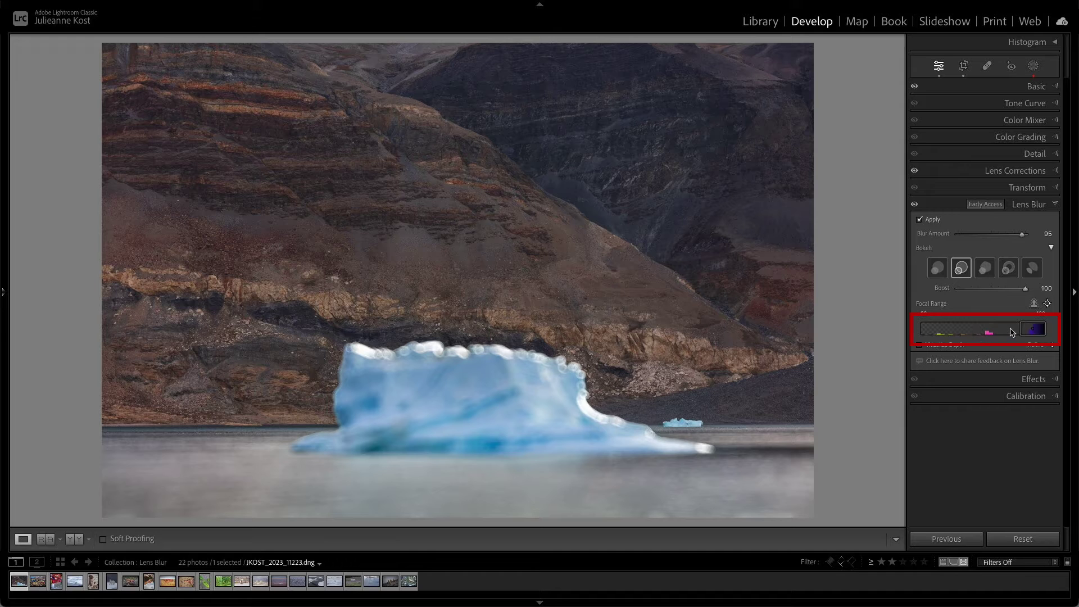
drag(1023, 331, 983, 338)
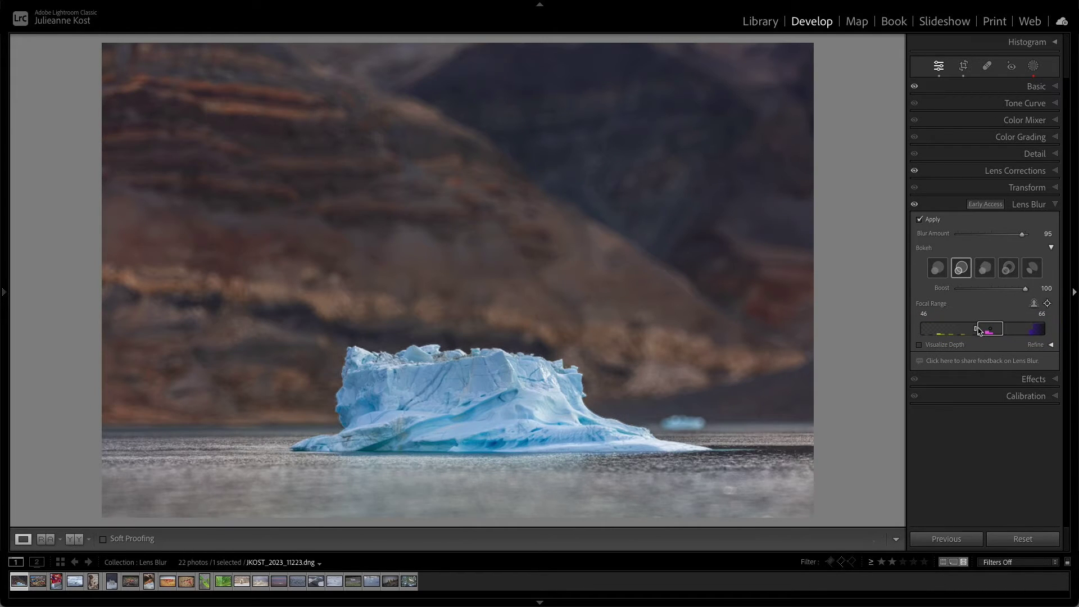
drag(976, 329, 932, 335)
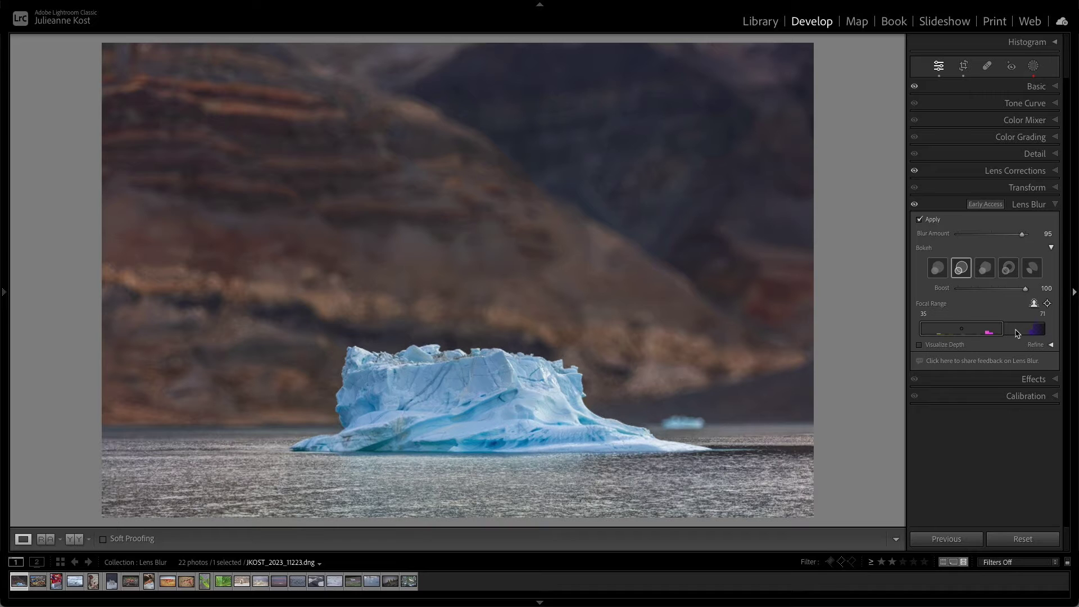
Auto-focus on the iceberg, show its depth map, and set the focal range to 34–70.
click(1033, 303)
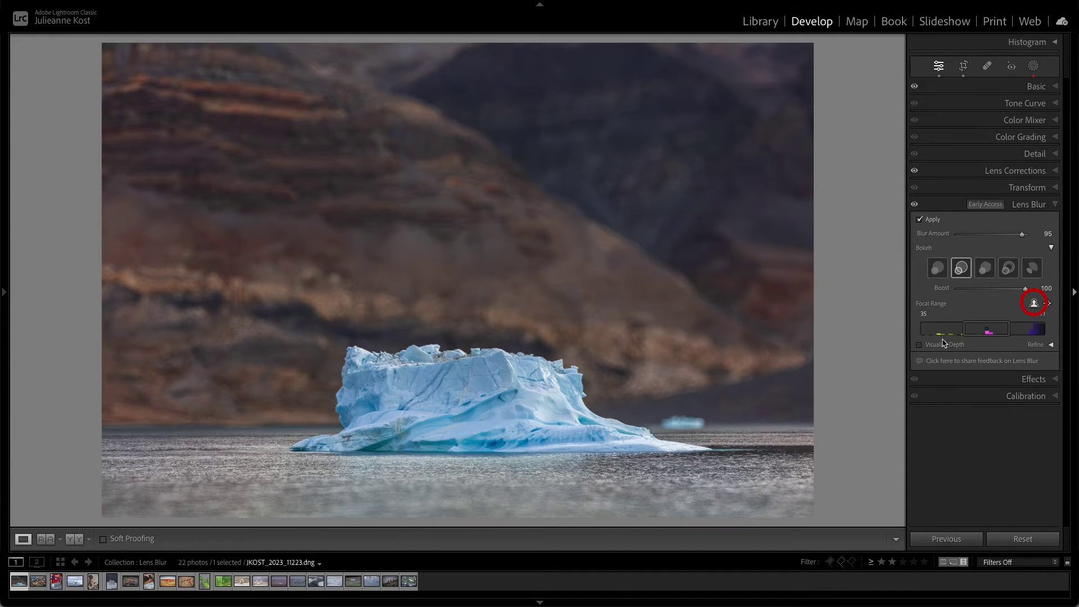
click(920, 346)
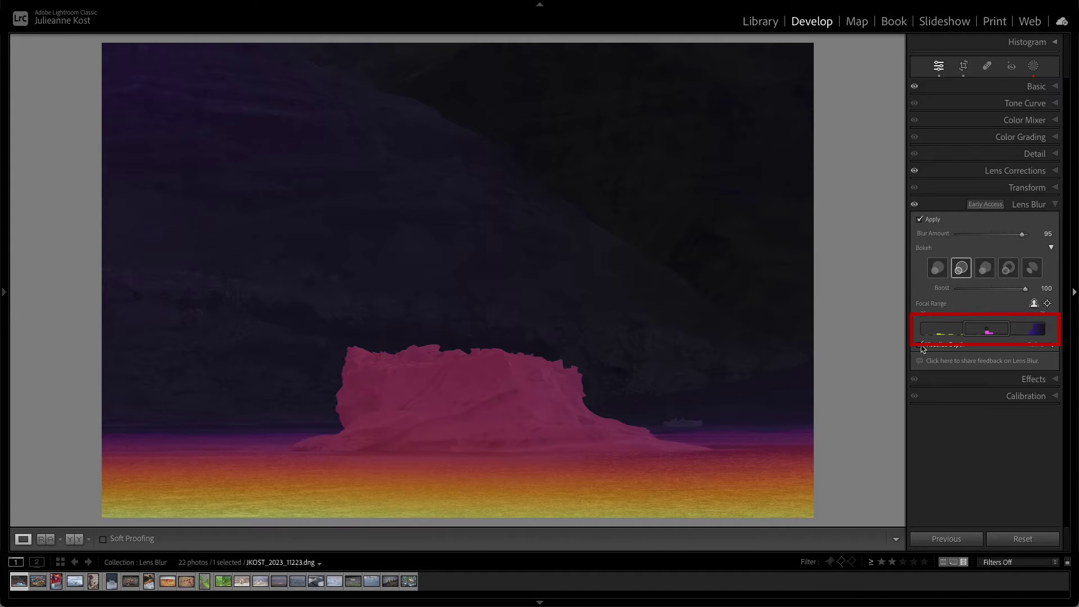
click(986, 332)
drag(987, 333, 961, 339)
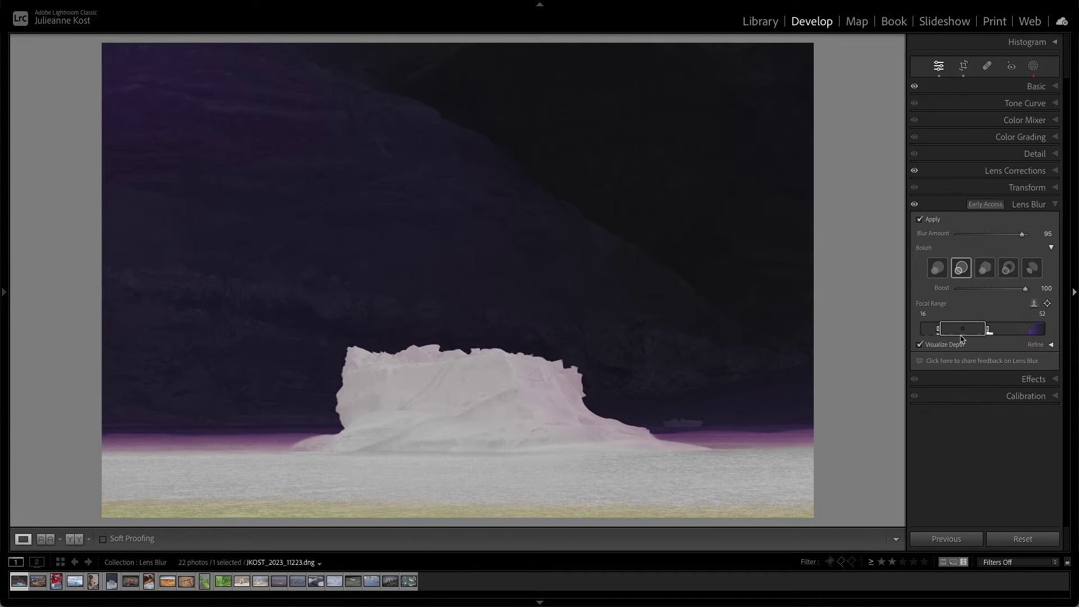
mouse_move(961, 339)
mouse_down()
mouse_move(1015, 338)
mouse_move(984, 339)
mouse_up()
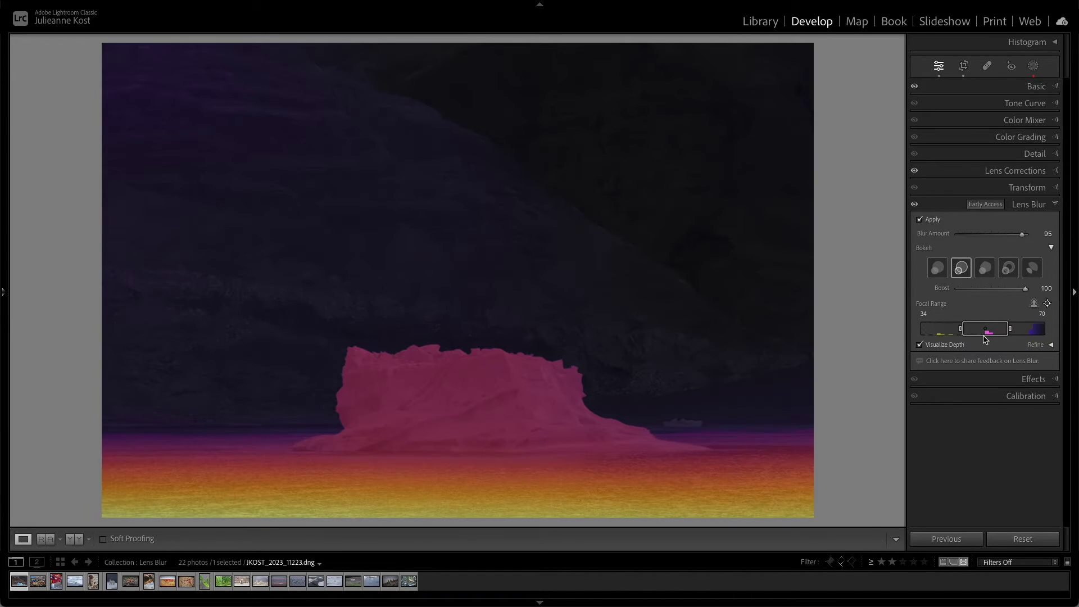
Hide the depth overlay, set focal range 19–69, compare blur on/off, and go to the village photo.
click(956, 349)
drag(963, 330, 959, 332)
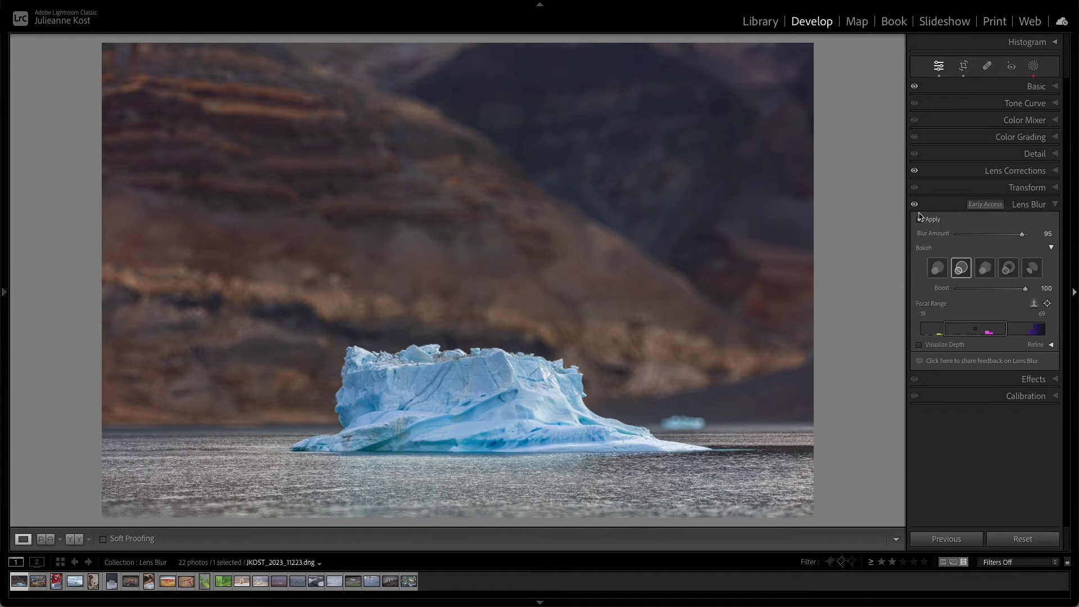
click(915, 205)
click(914, 204)
click(915, 205)
click(914, 205)
key(Right)
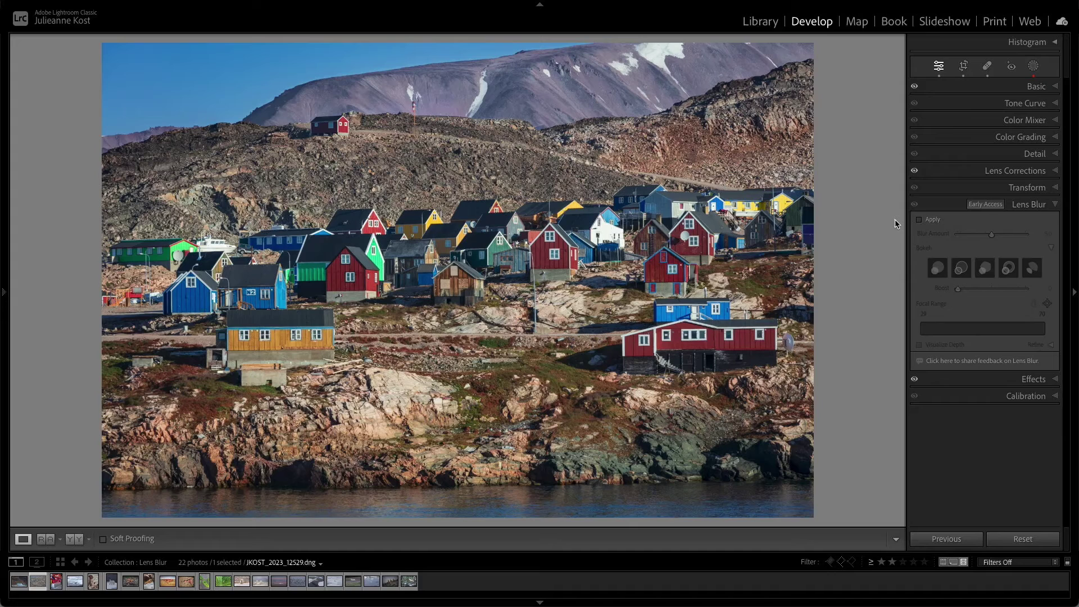
Apply village Lens Blur at amount 80, focused on the yellow house with a 34–45 range.
click(925, 222)
drag(991, 233, 1012, 234)
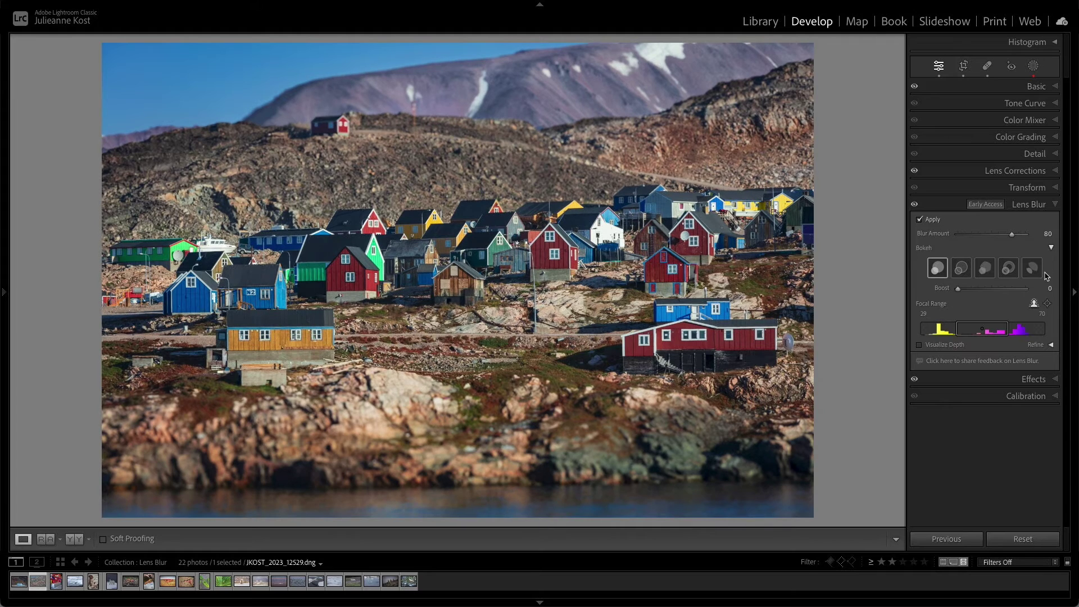
click(1047, 303)
drag(215, 302, 344, 368)
drag(954, 333, 978, 331)
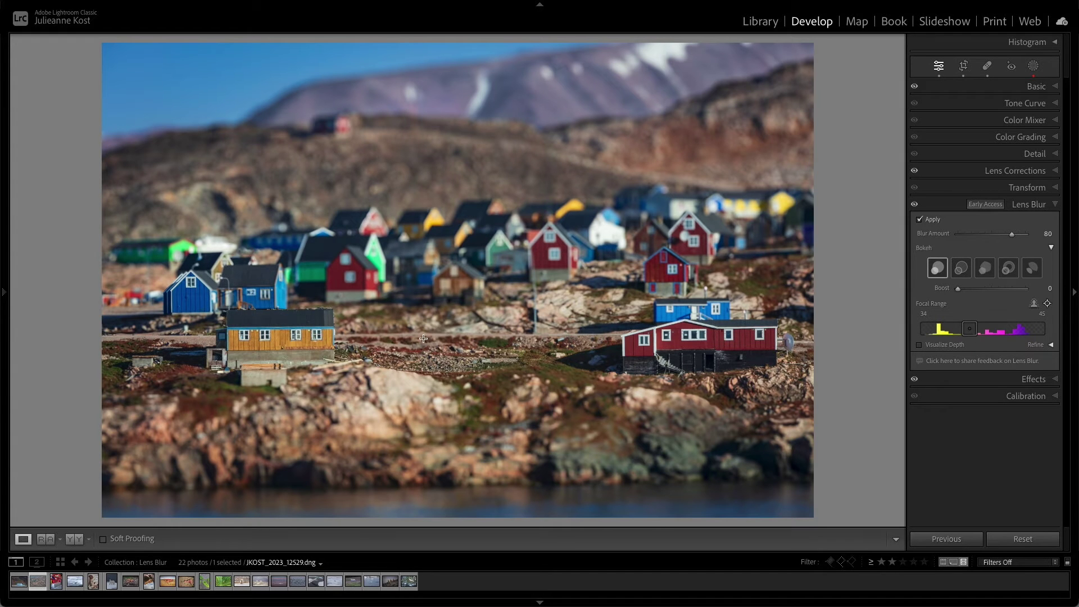
Zoom in on the yellow house and show the blur Refine brush options.
click(325, 336)
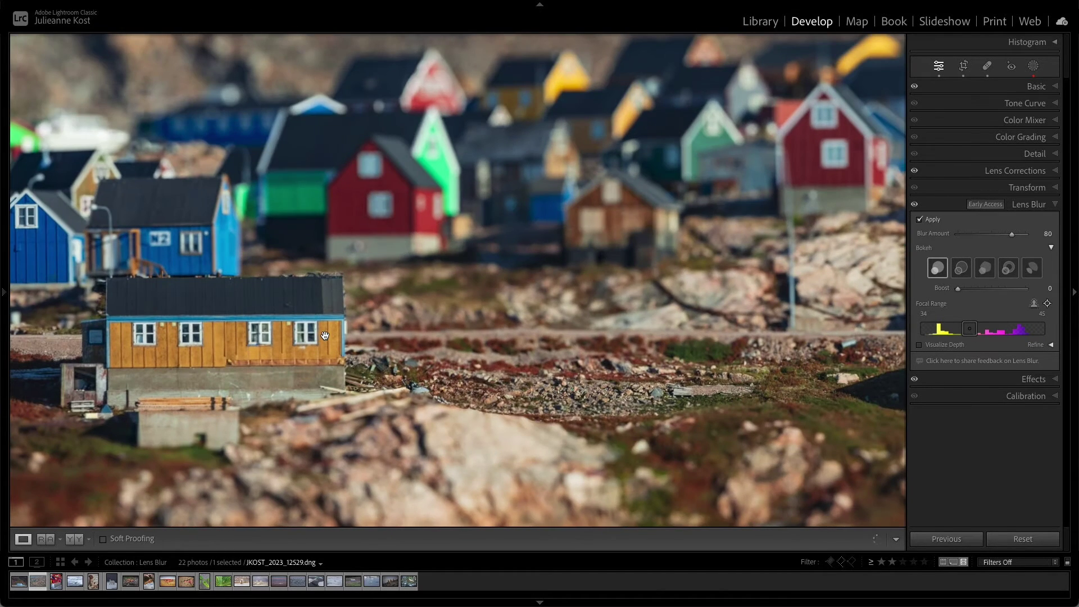
mouse_move(330, 337)
mouse_down()
mouse_move(441, 342)
mouse_move(469, 328)
mouse_up()
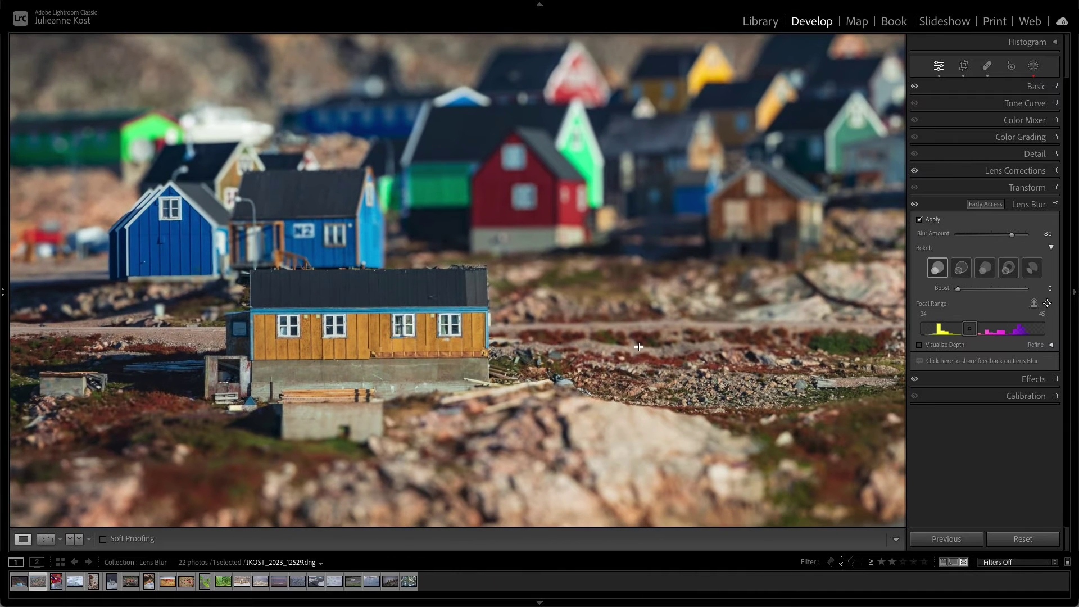
click(1049, 345)
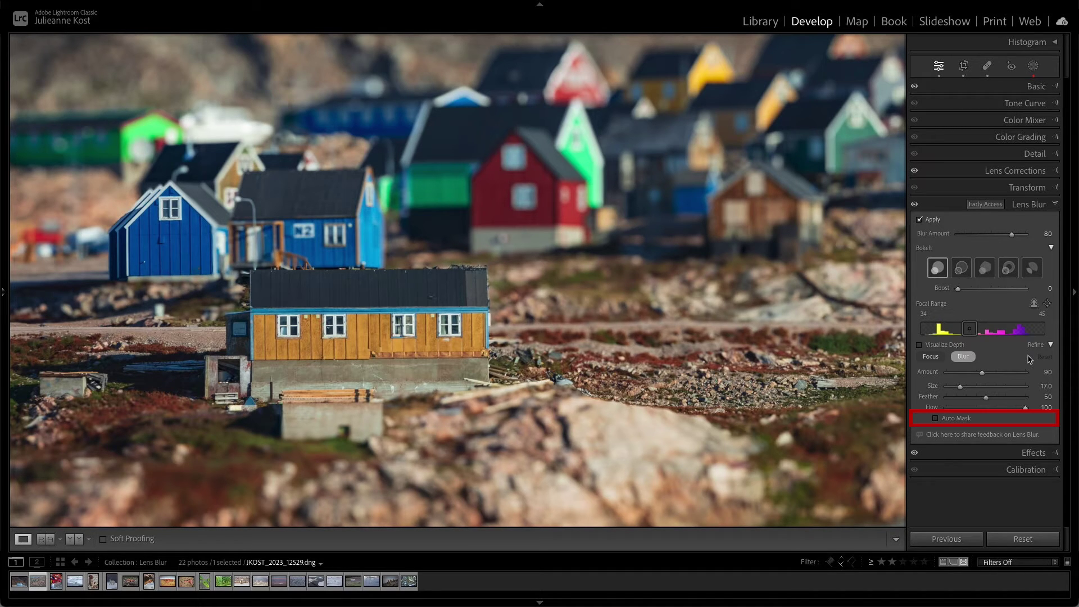
Paint blur along the yellow house's left edge with a size 6 brush, then set amount 40.
key(bracketleft)
key(bracketleft)
key(bracketleft)
key(bracketleft)
key(bracketleft)
key(bracketleft)
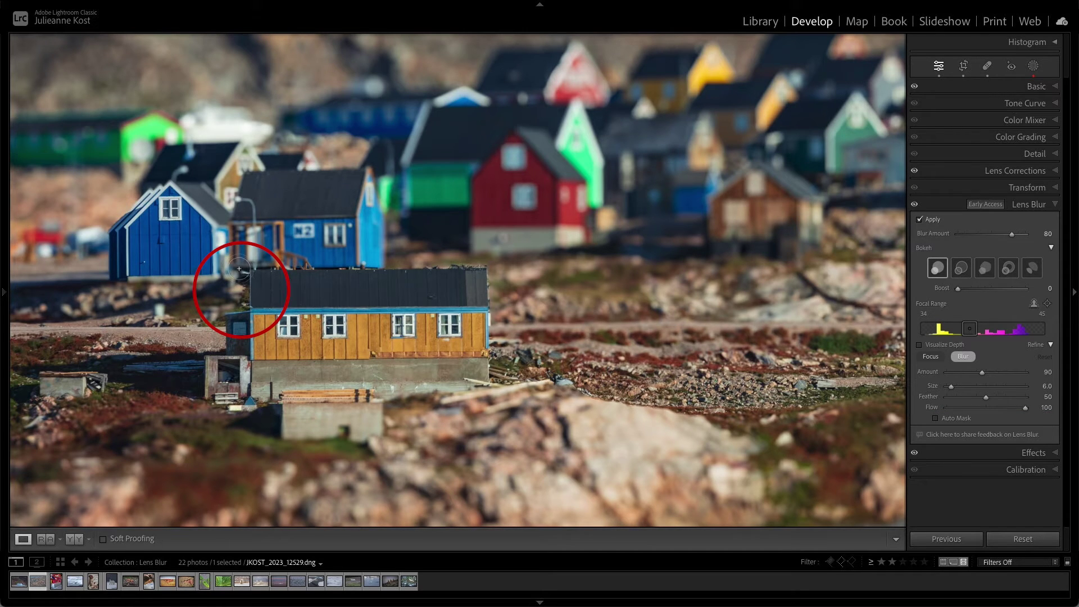
drag(240, 269, 240, 314)
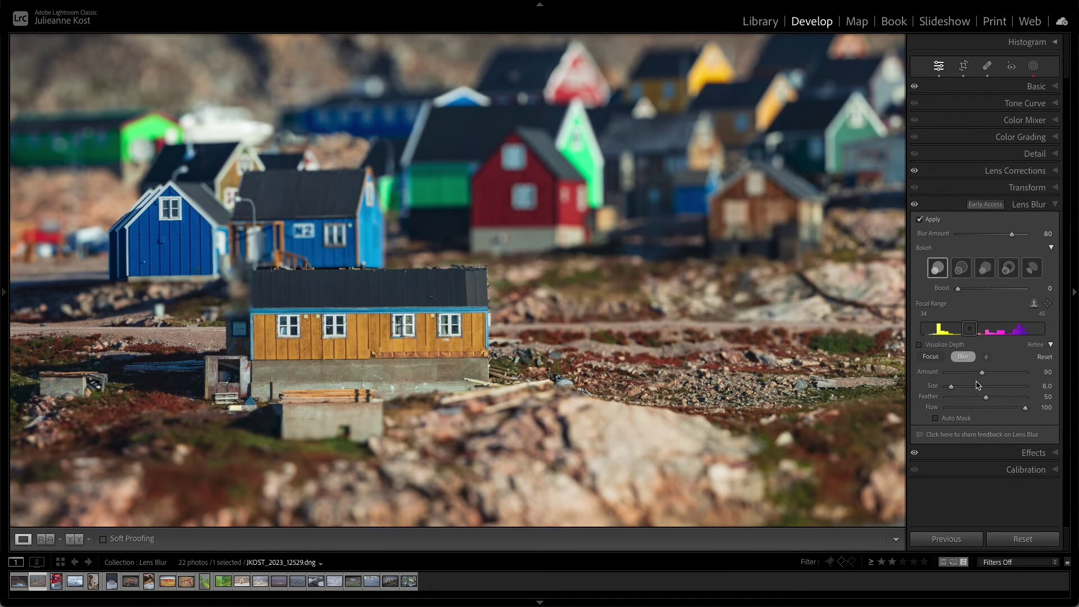
drag(981, 373, 961, 373)
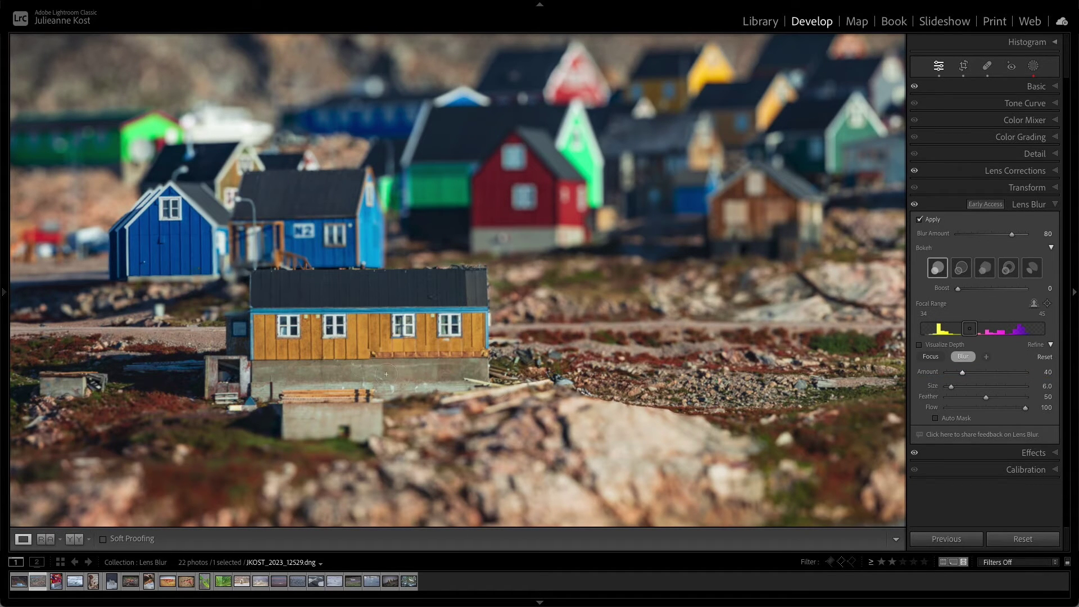
Alt-erase painted blur from the yellow house's left wall and set refine amount to 39.
key(alt)
alt+click(240, 328)
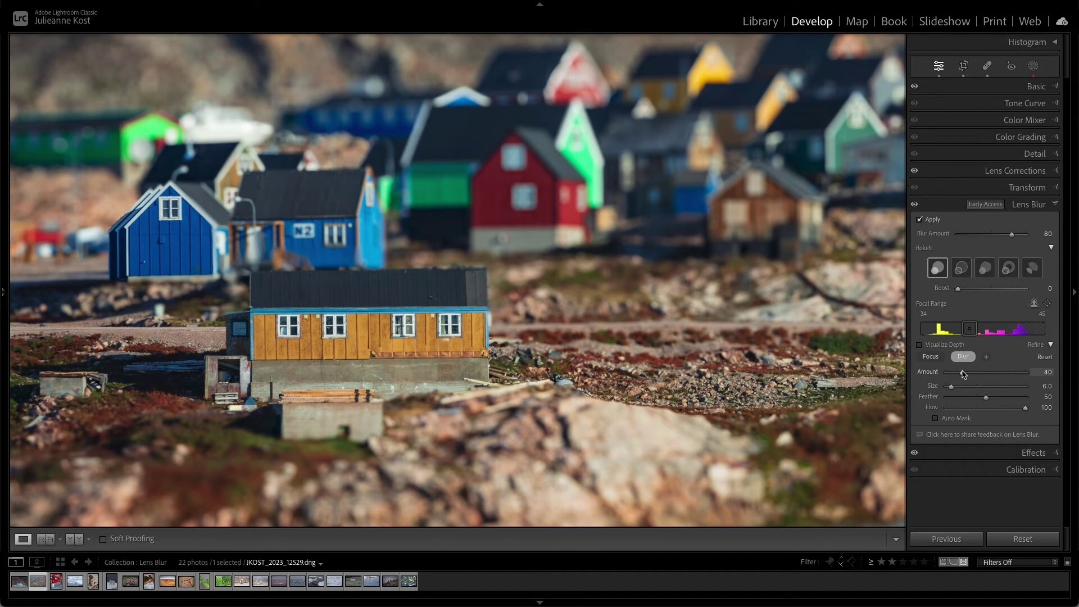
drag(961, 372, 961, 375)
Paint extra blur over the blue house with a size 12 brush, then lower amount to 88.
click(986, 359)
key(bracketright)
drag(162, 197, 154, 242)
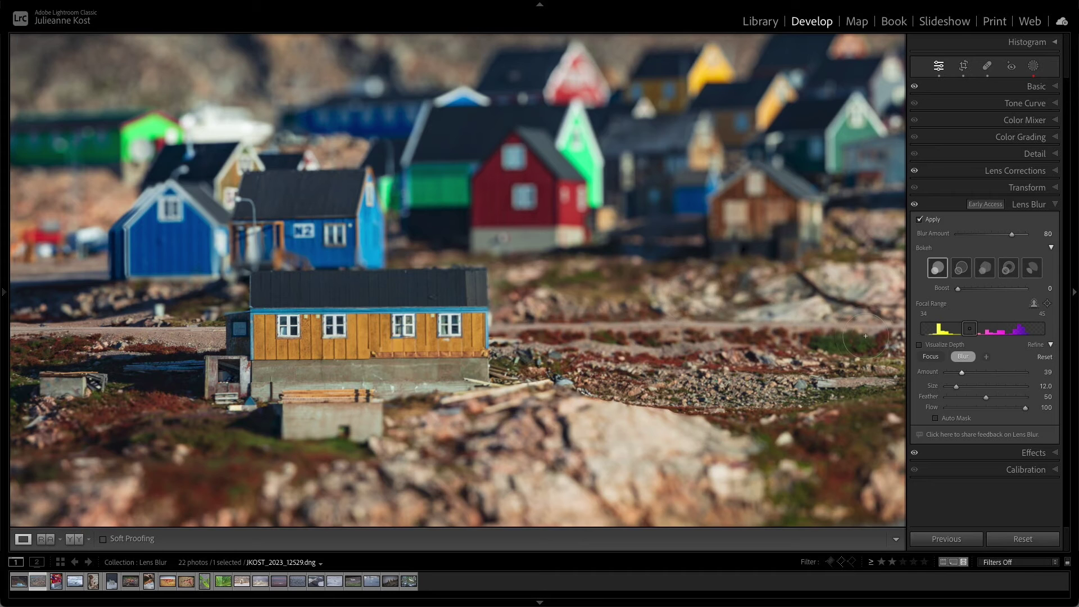
drag(962, 372, 954, 377)
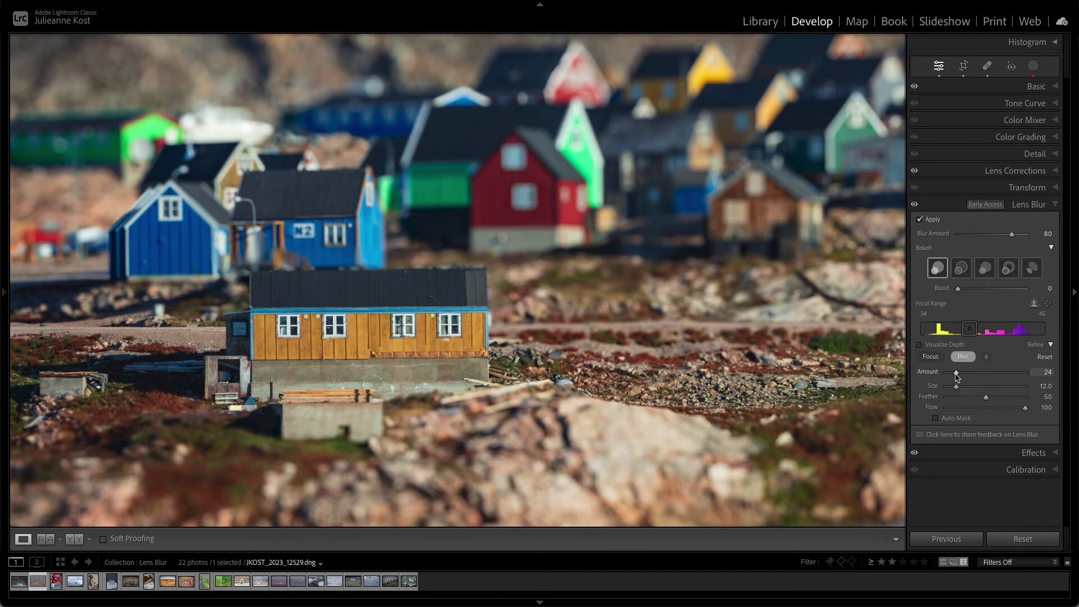
Switch Refine to Focus and paint sharpness over the grassy strip near the red houses.
click(936, 361)
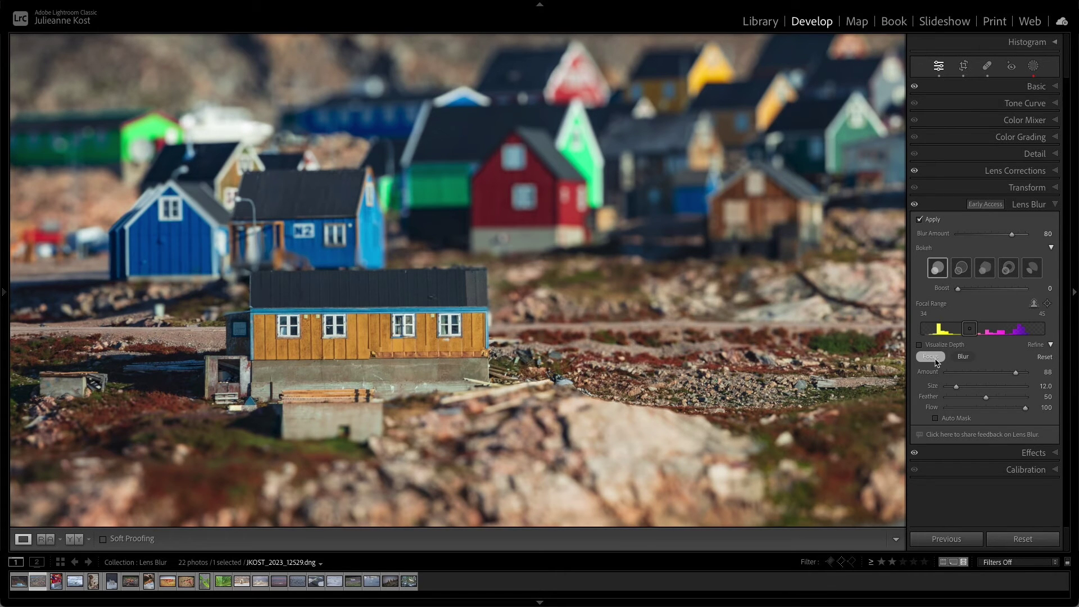
drag(885, 359, 588, 357)
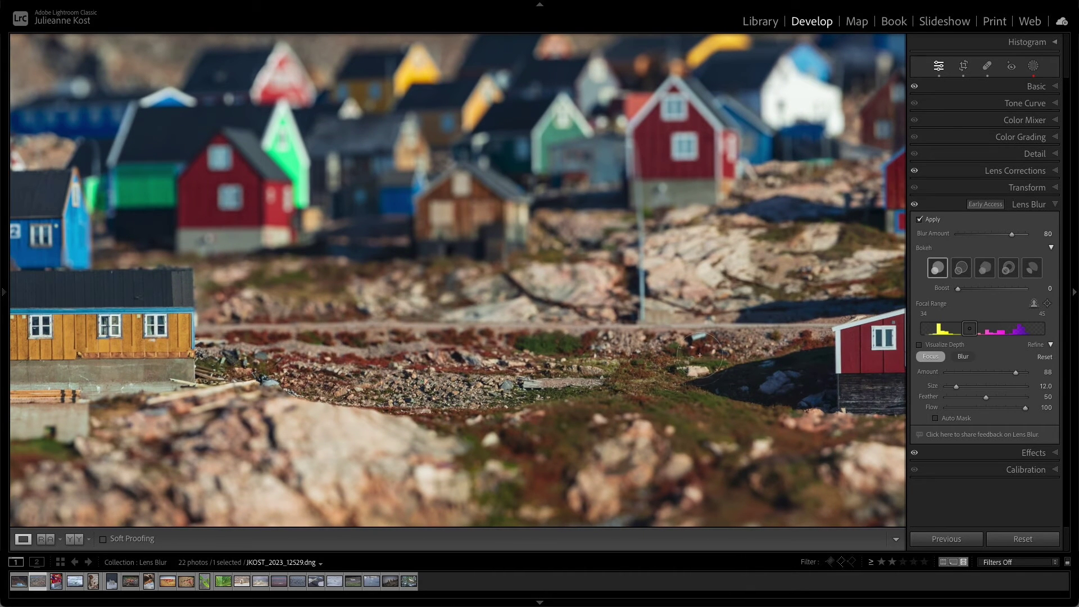
mouse_move(793, 343)
mouse_down()
mouse_move(762, 358)
mouse_move(590, 337)
mouse_up()
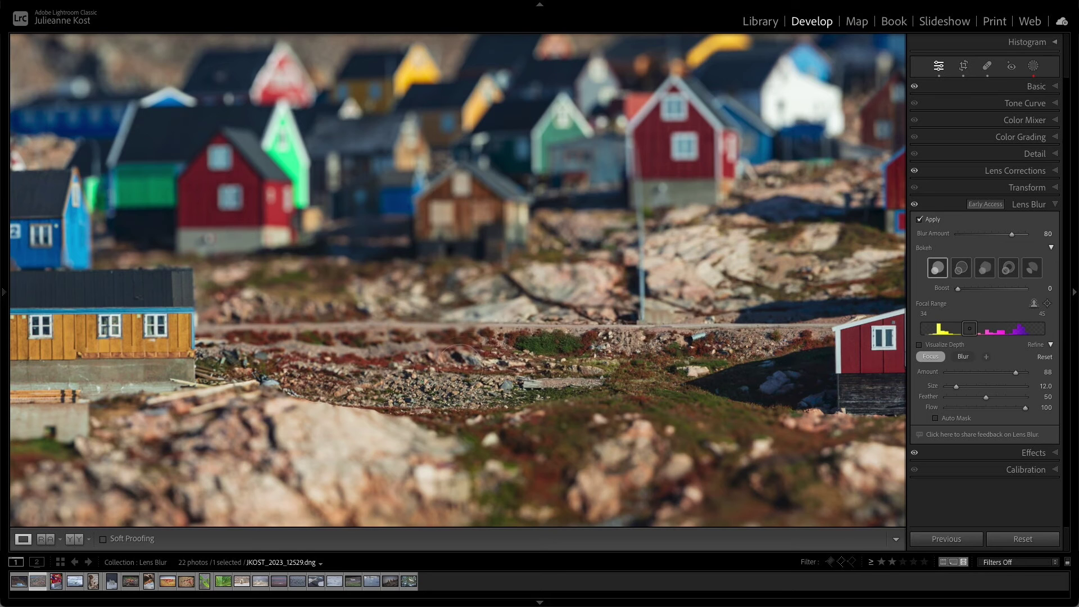
drag(326, 361, 320, 342)
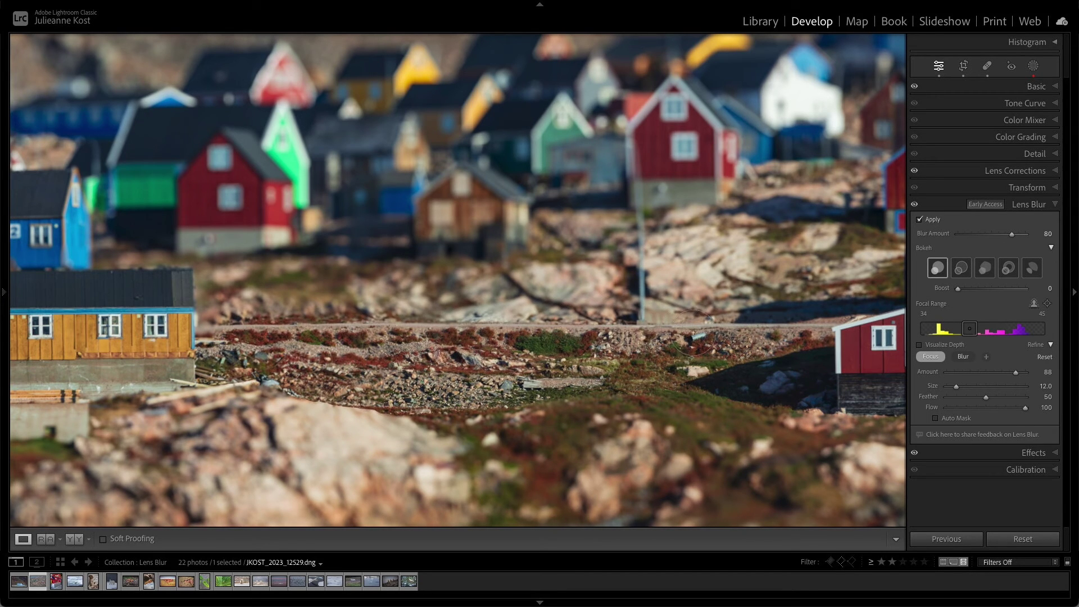
Lower the focus refine amount to 70 while viewing the depth map, then hide it.
click(920, 345)
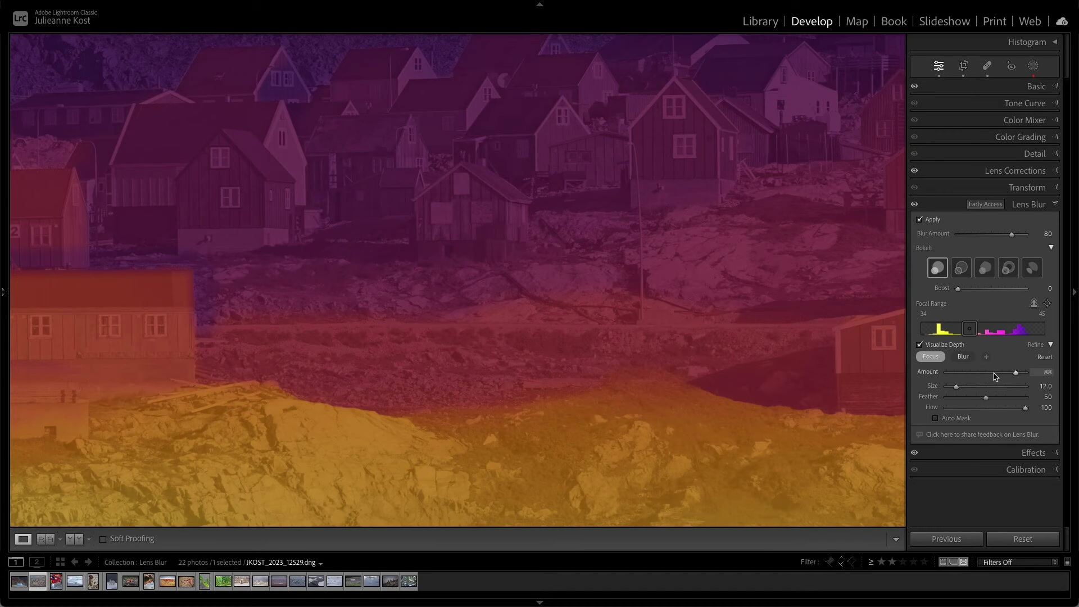
drag(1016, 377, 1001, 377)
click(920, 344)
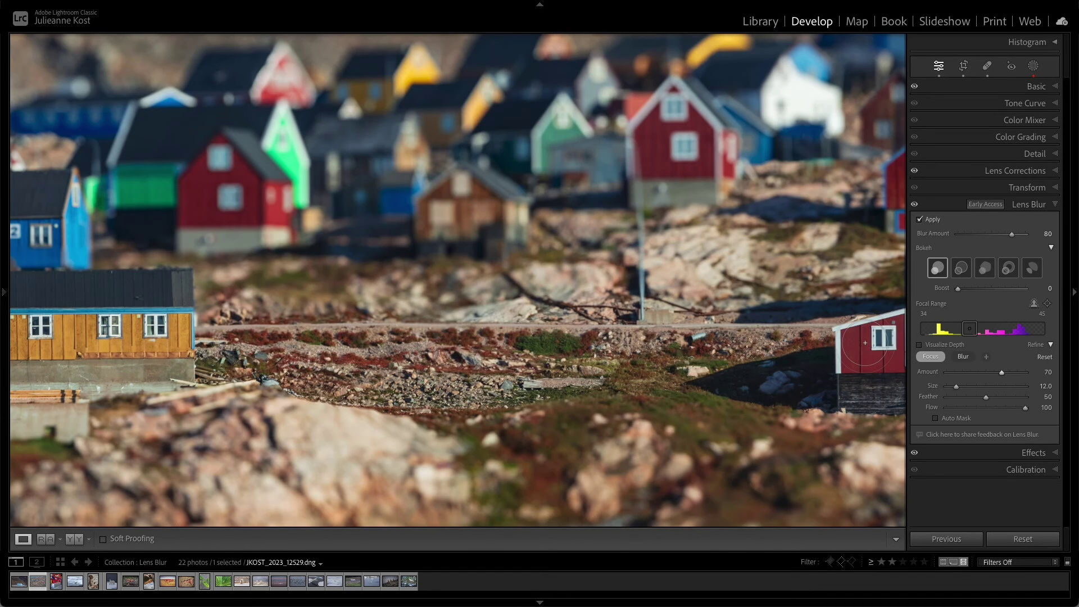
Fit the view, reset the village refine edits, compare blur on/off, and advance to APC_0666.heic.
key(z)
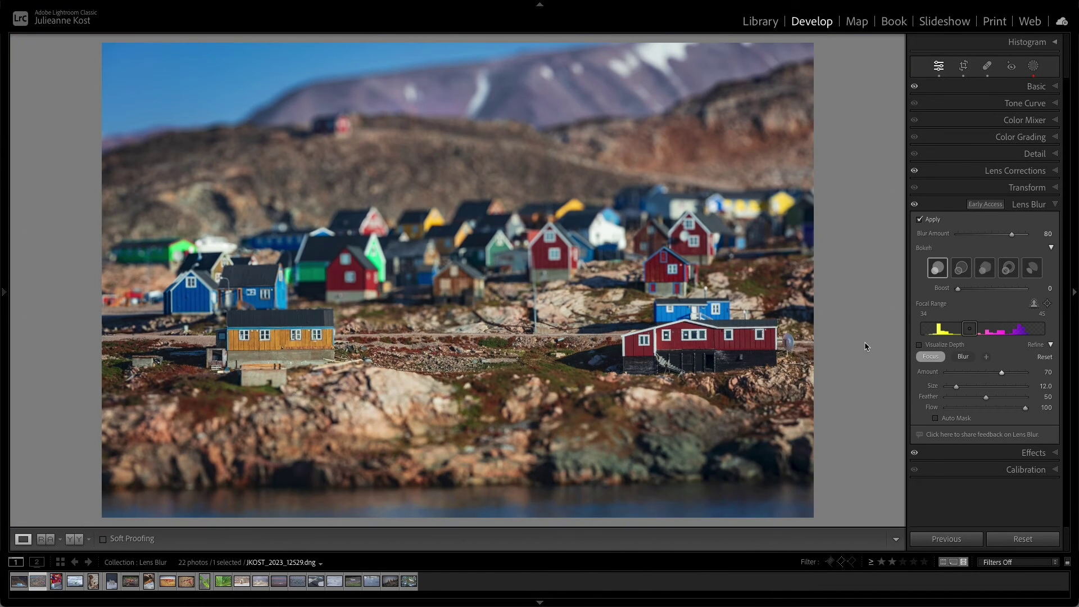
click(1033, 361)
click(914, 207)
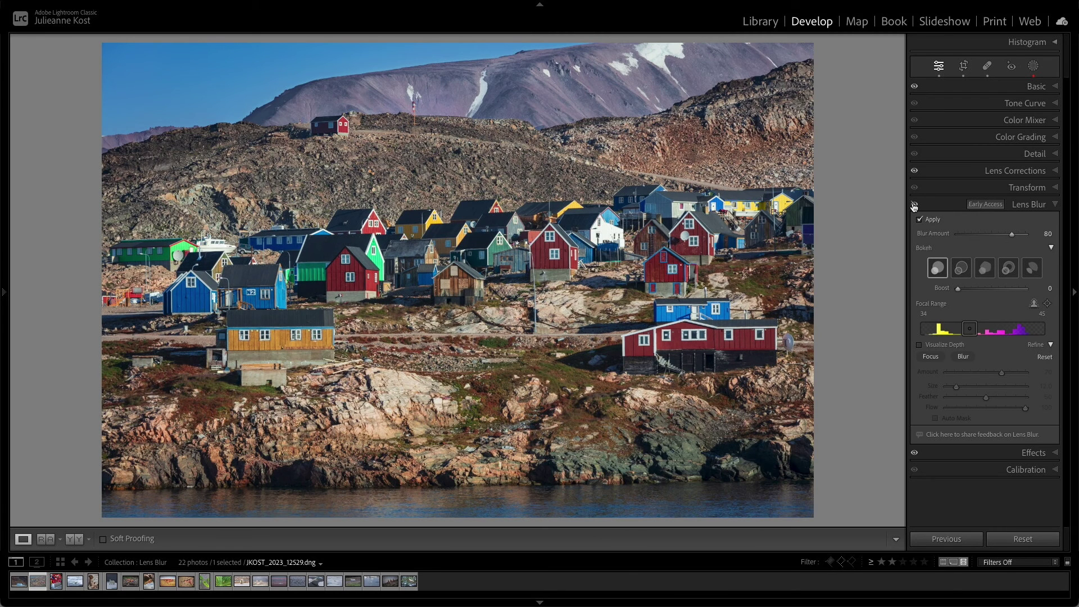
click(914, 206)
key(Right)
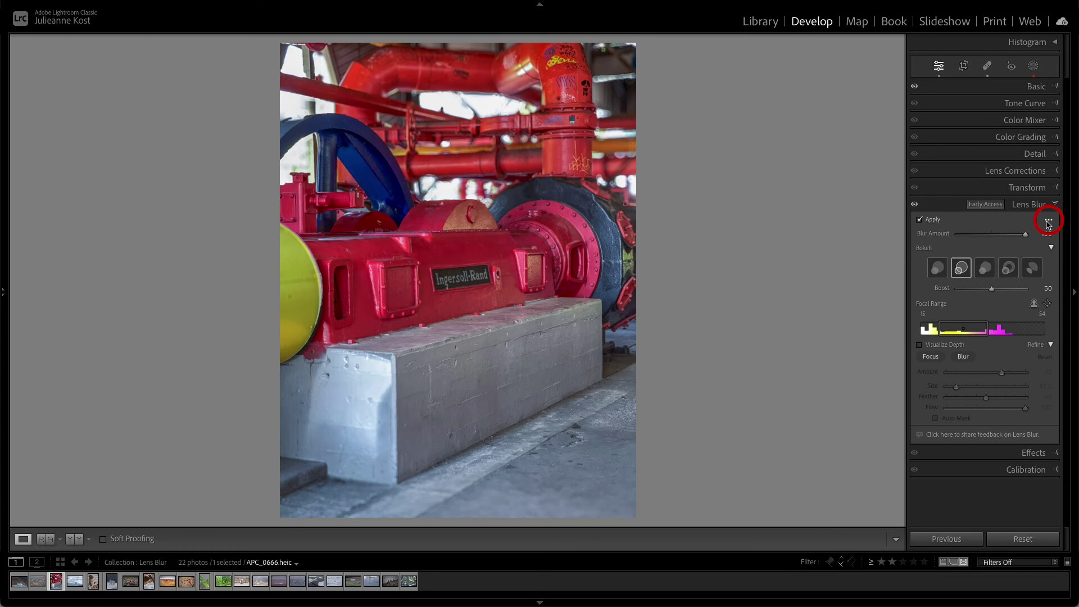
Turn off Use Device Depth in the Lens Blur options and show the Healing settings.
click(1048, 220)
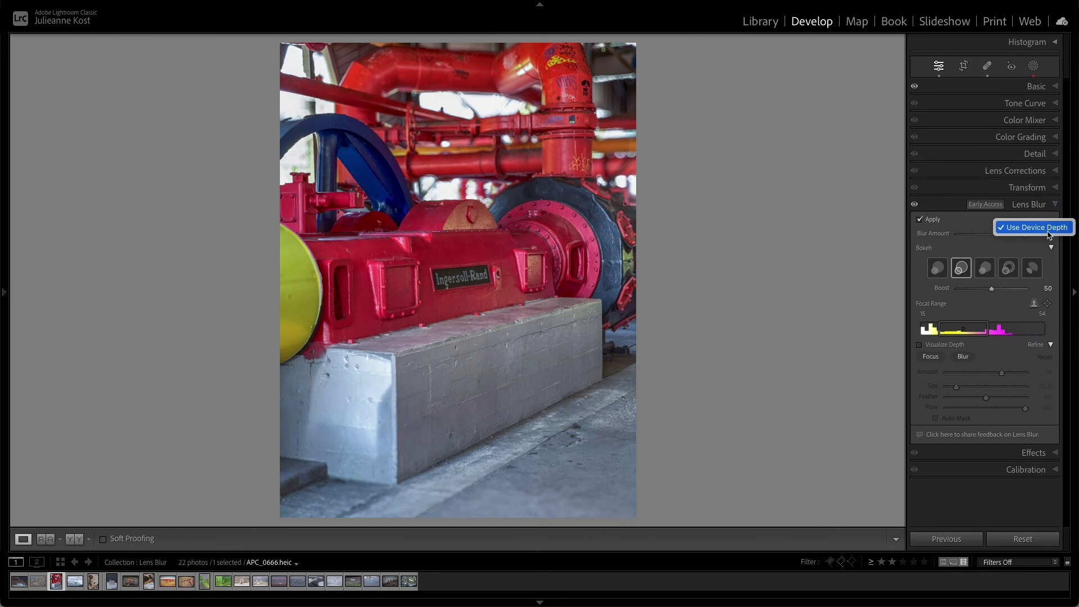
click(1044, 228)
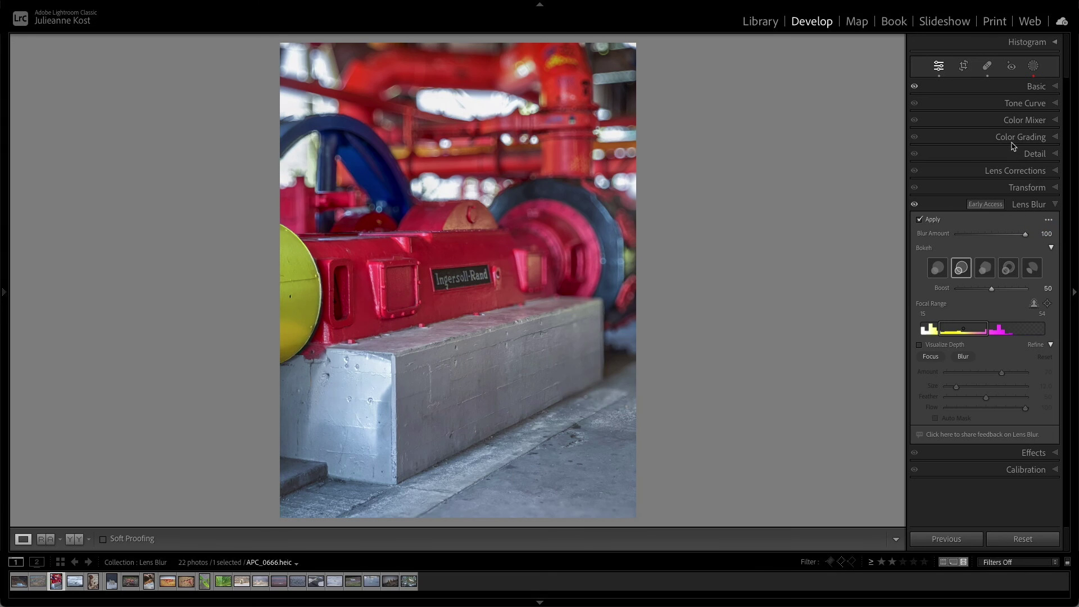
click(987, 66)
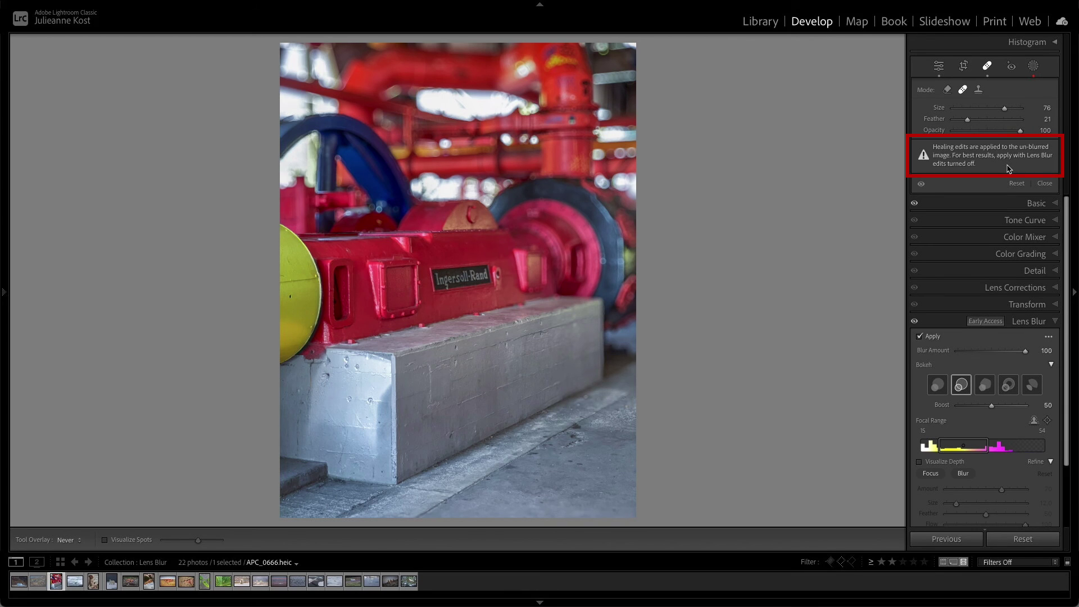
Update Mask 1's Object 1 component so its object is re-detected on the blurred photo.
click(1033, 72)
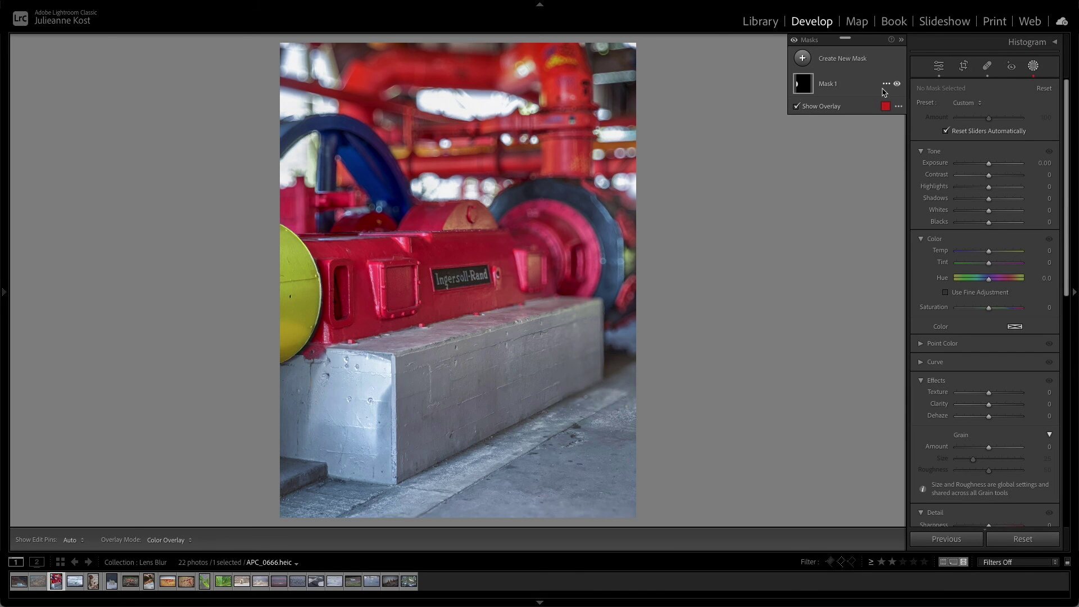
click(866, 94)
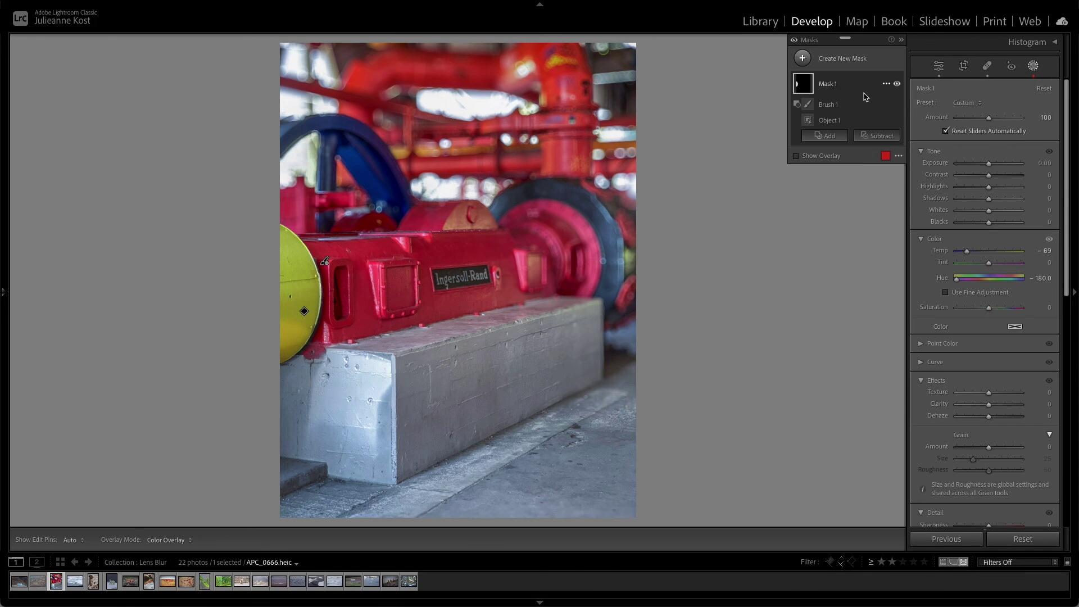
click(866, 124)
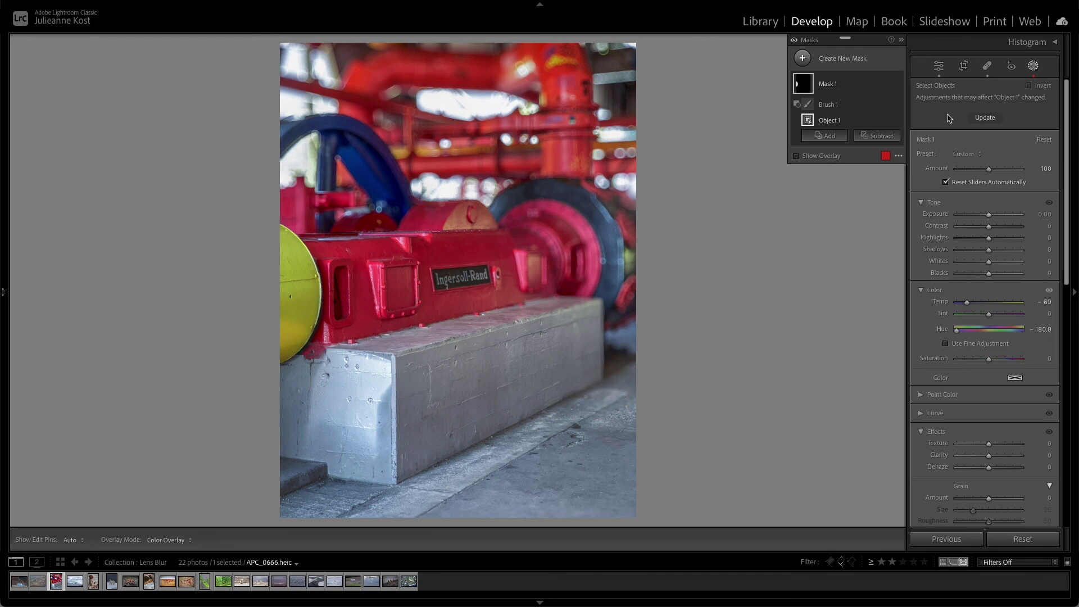
click(980, 118)
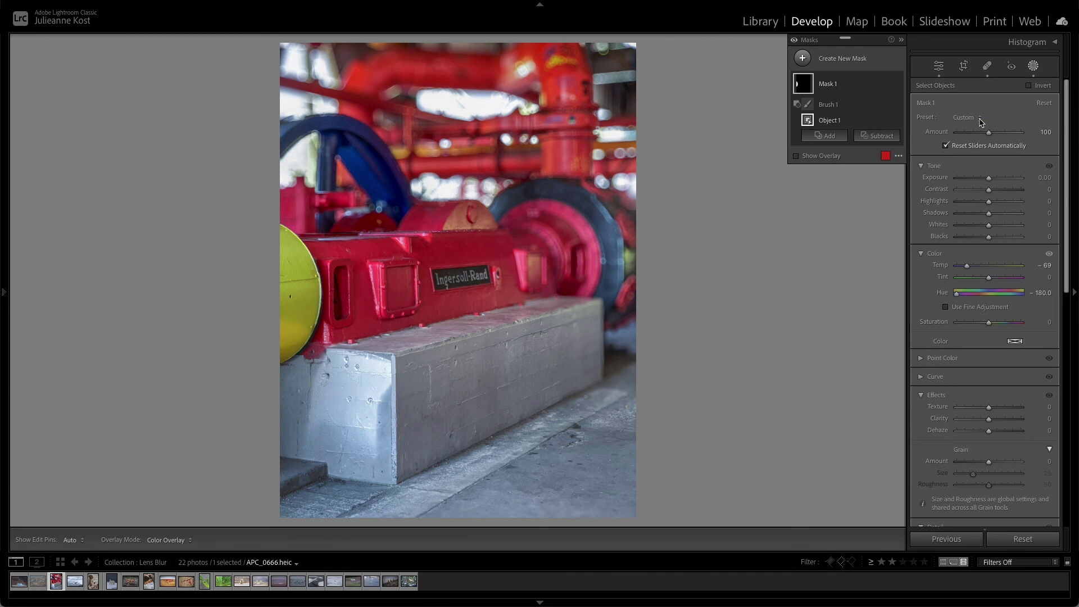
click(938, 65)
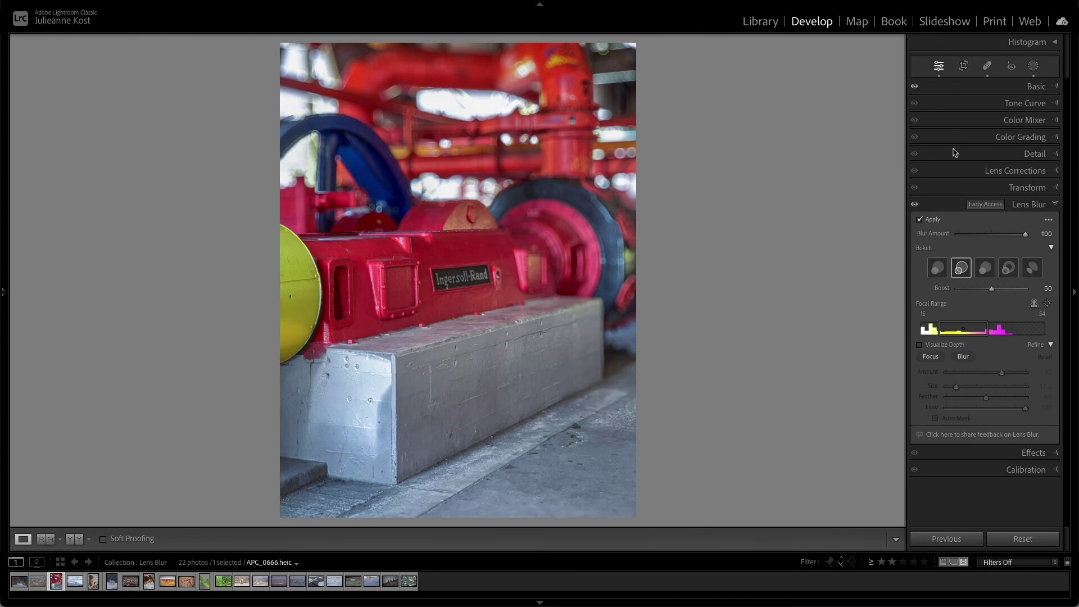